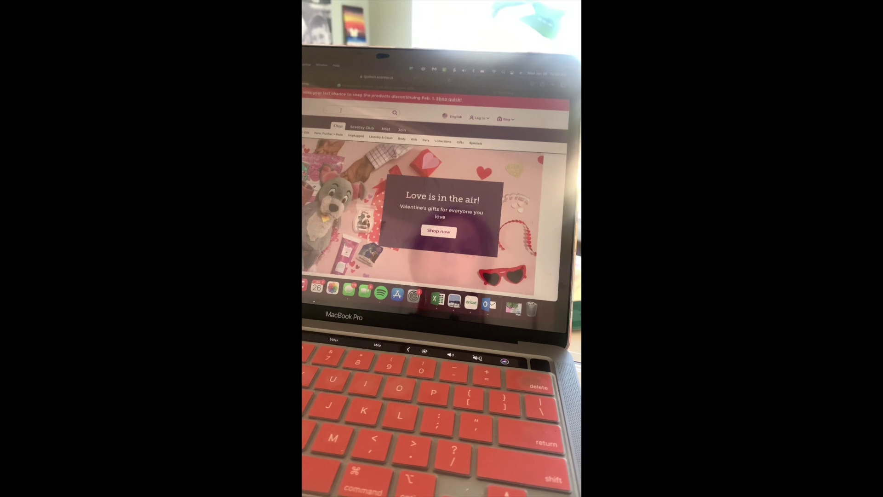
pyautogui.write('fresh')
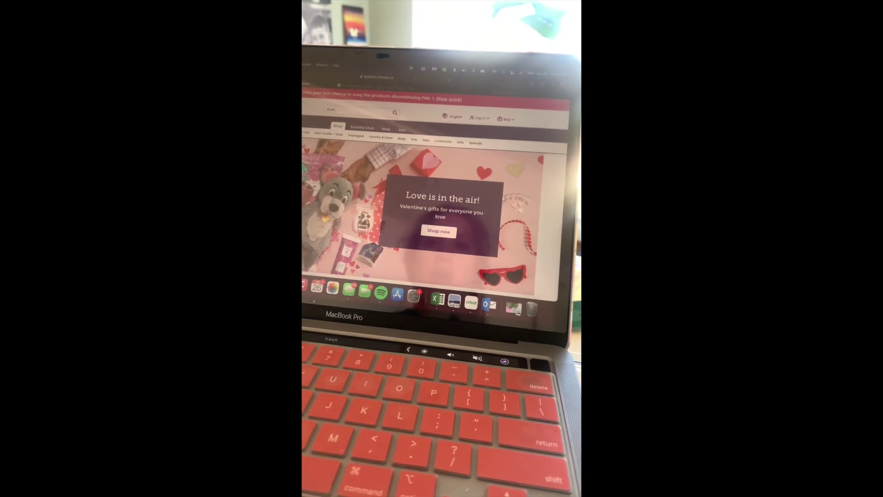
# Run the 'fresh' search and open the Aloe Water & Cucumber Scentsy Fresh product page
pyautogui.press('Return')
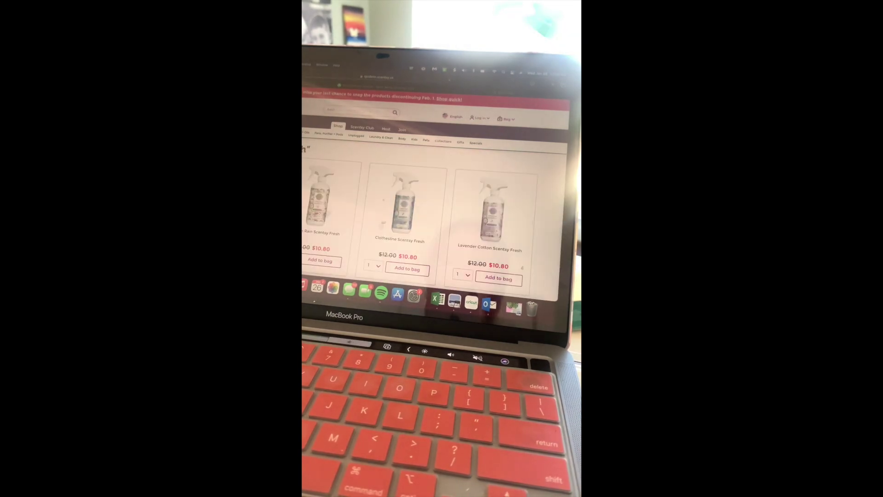
pyautogui.scroll(-5, 428, 207)
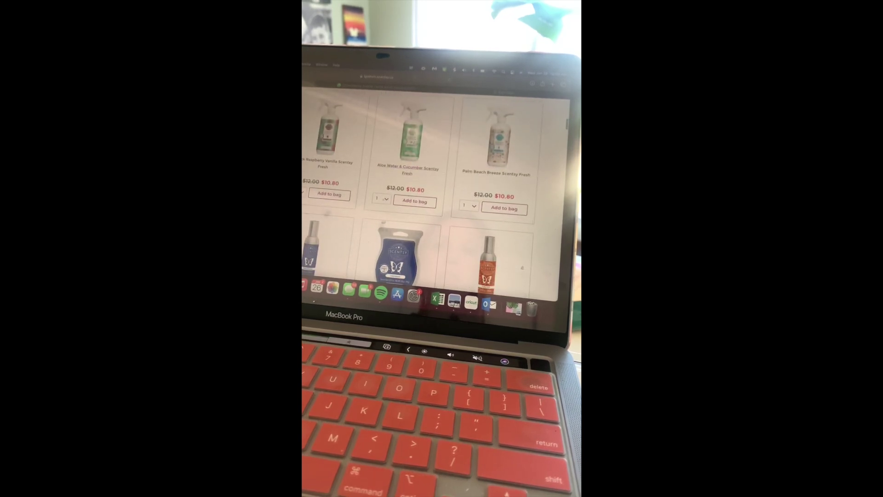
pyautogui.click(411, 138)
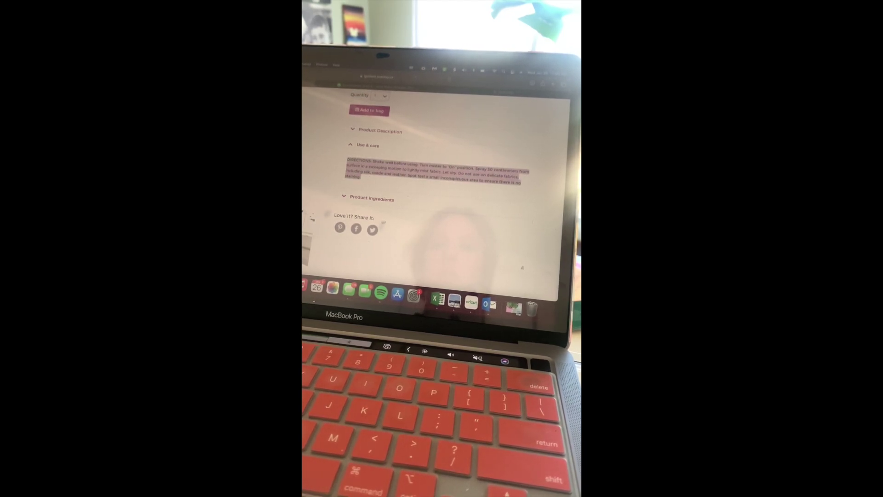
# Switch to the Scentsy fresh note and paste the copied directions above the ingredients
pyautogui.press('super+Tab')
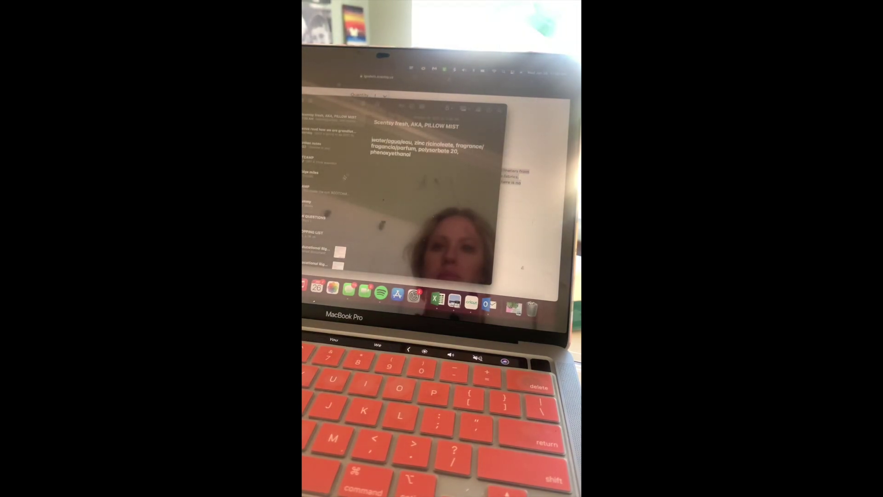
pyautogui.press('super+v')
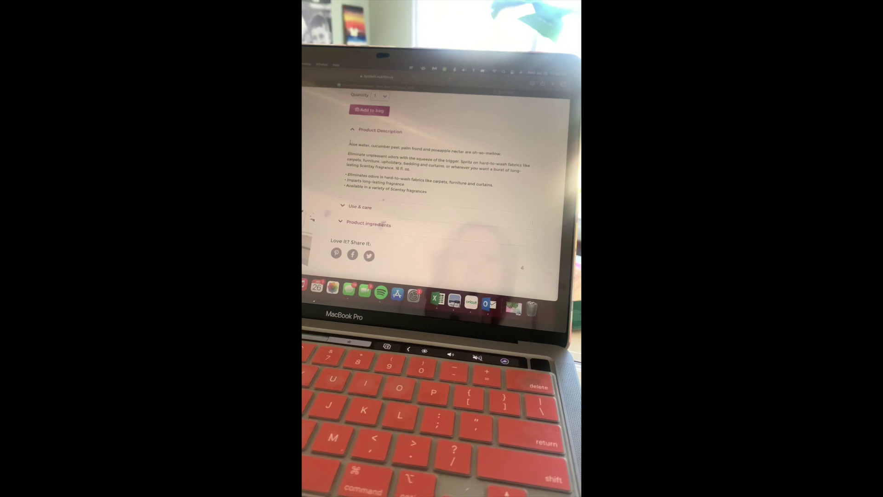
# Select the full product description on the Scentsy page and paste it at the note's top
pyautogui.moveTo(348, 144); pyautogui.dragTo(427, 191)
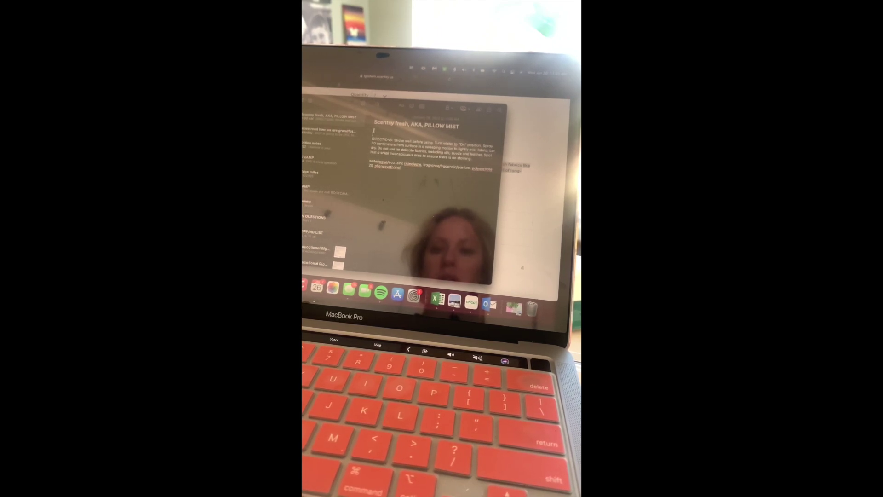
pyautogui.press('super+v')
# Add a blank line between the pasted description and the DIRECTIONS heading
pyautogui.press('Return')
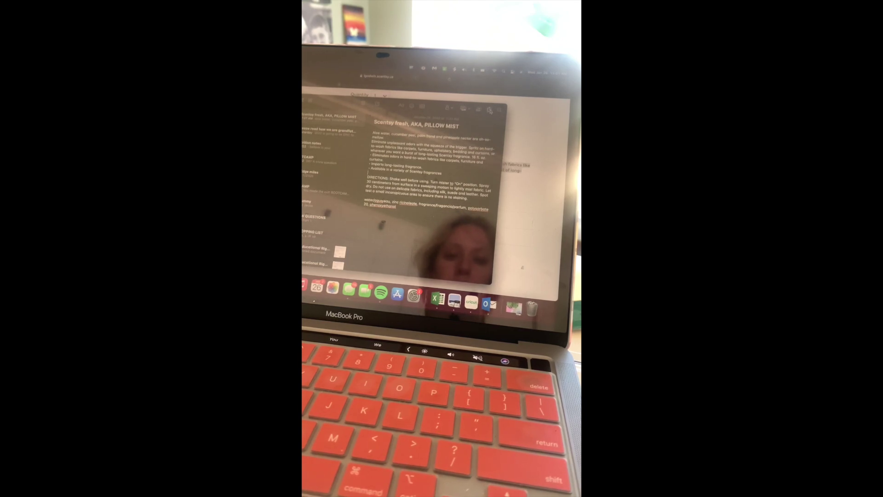
pyautogui.click(490, 110)
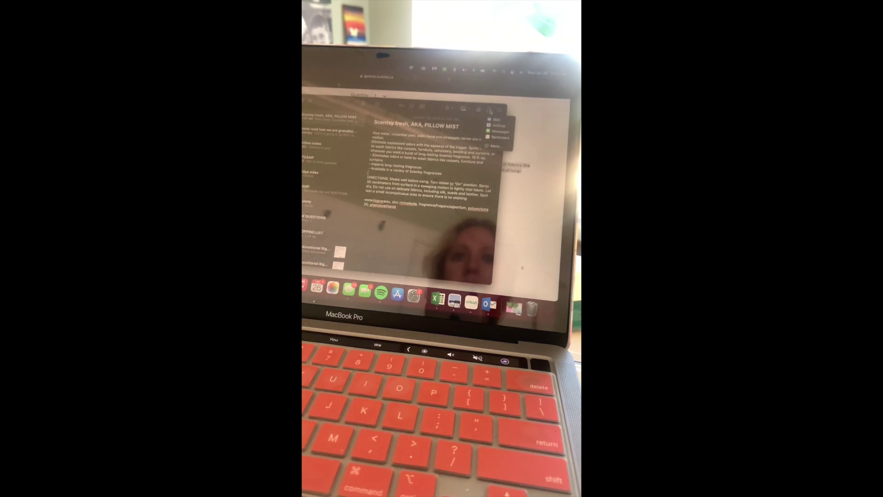
pyautogui.press('Escape')
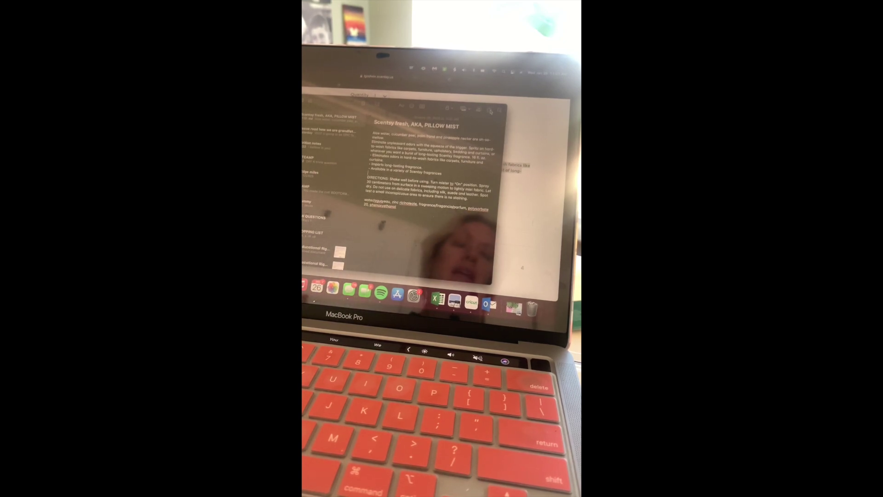